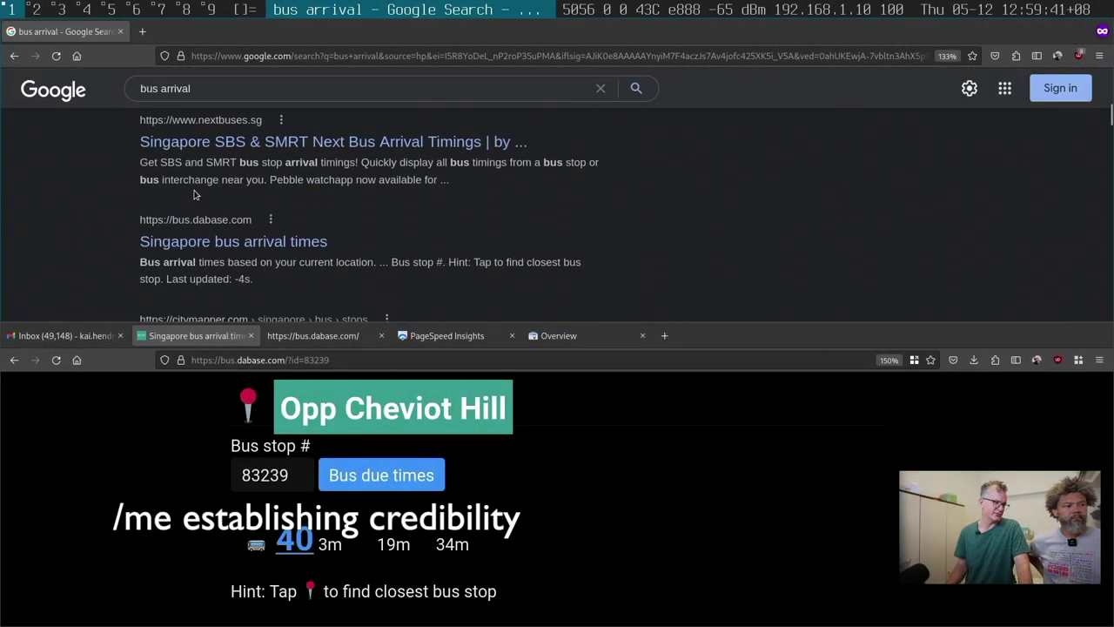
- Examine the source of the bus stop 83239 page down to its title and meta description
scroll(195, 195, down, 2)
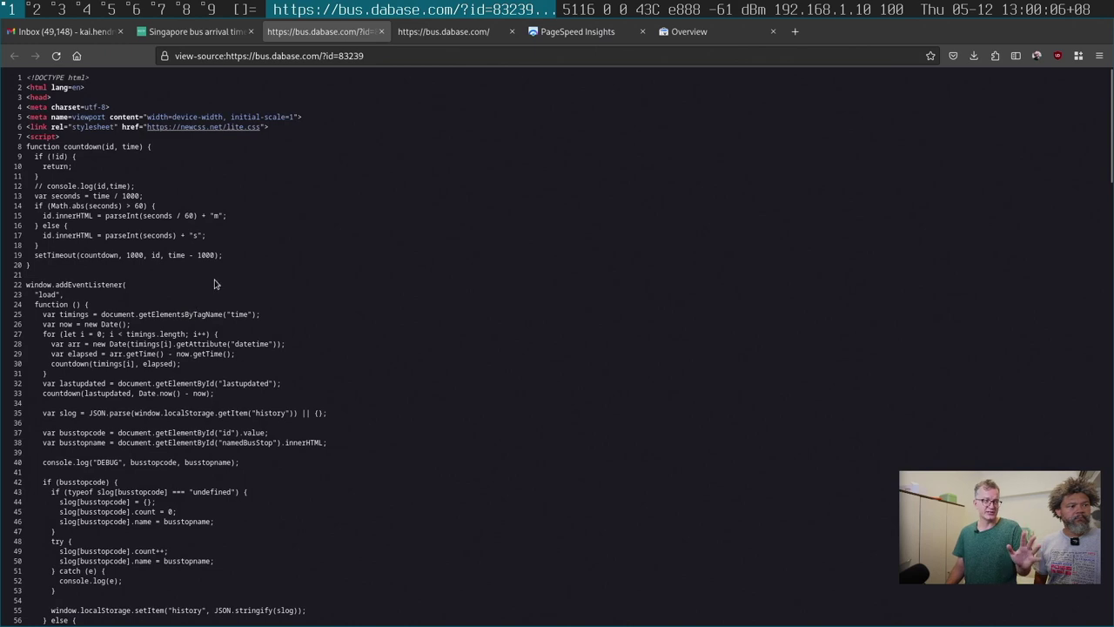
scroll(275, 245, down, 5)
scroll(275, 245, down, 20)
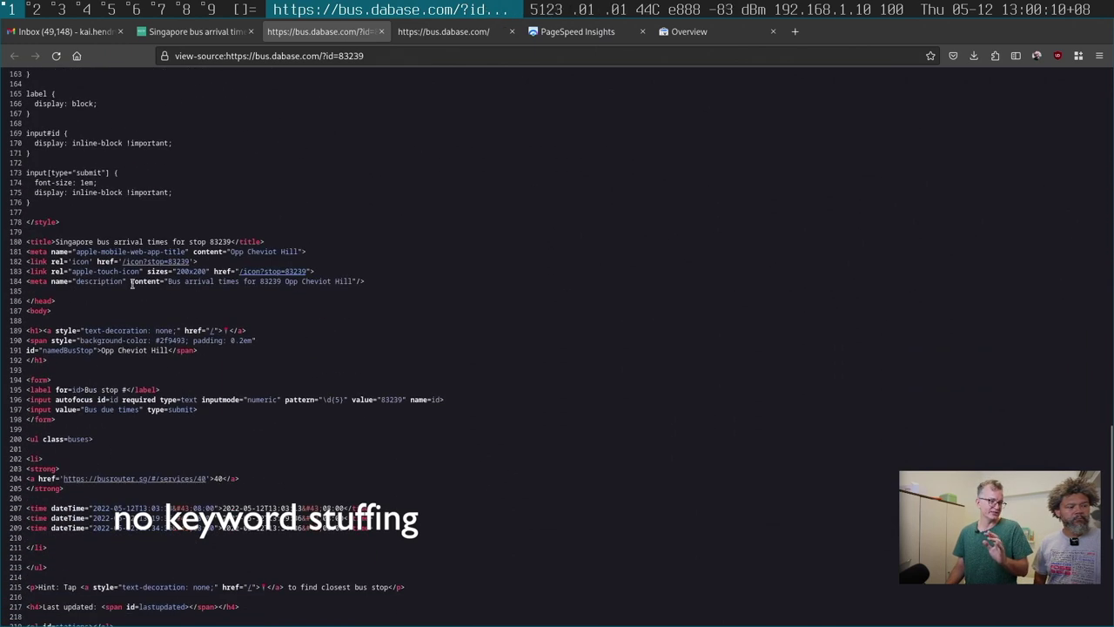
triple_click(196, 286)
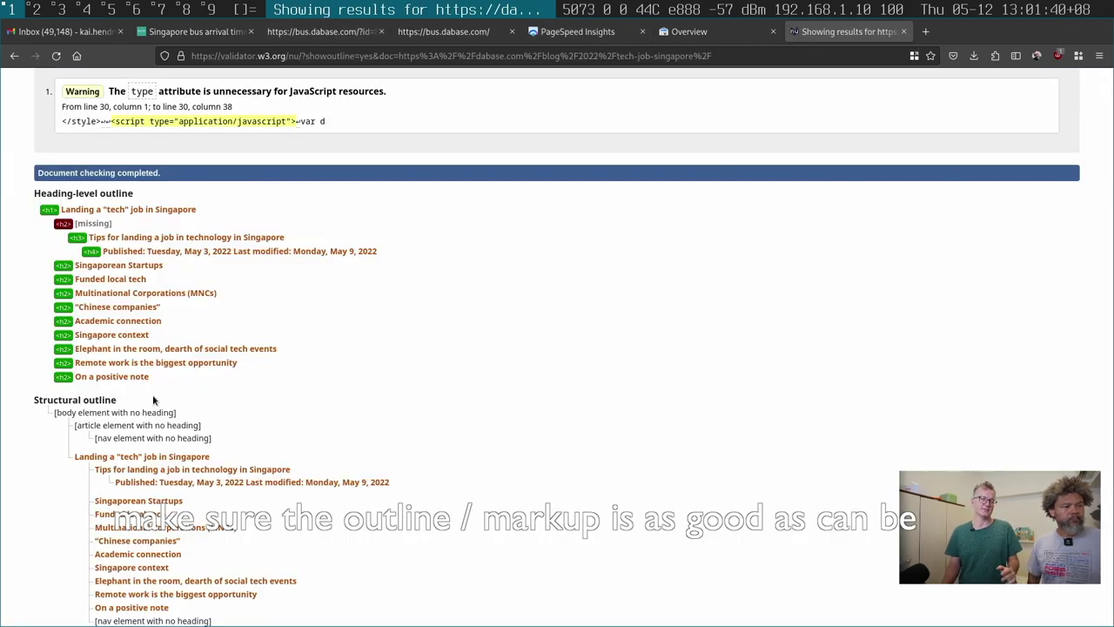
- Review the Nu Html Checker warning and heading outline for the tech-job-singapore blog page
scroll(154, 400, down, 3)
scroll(131, 405, up, 8)
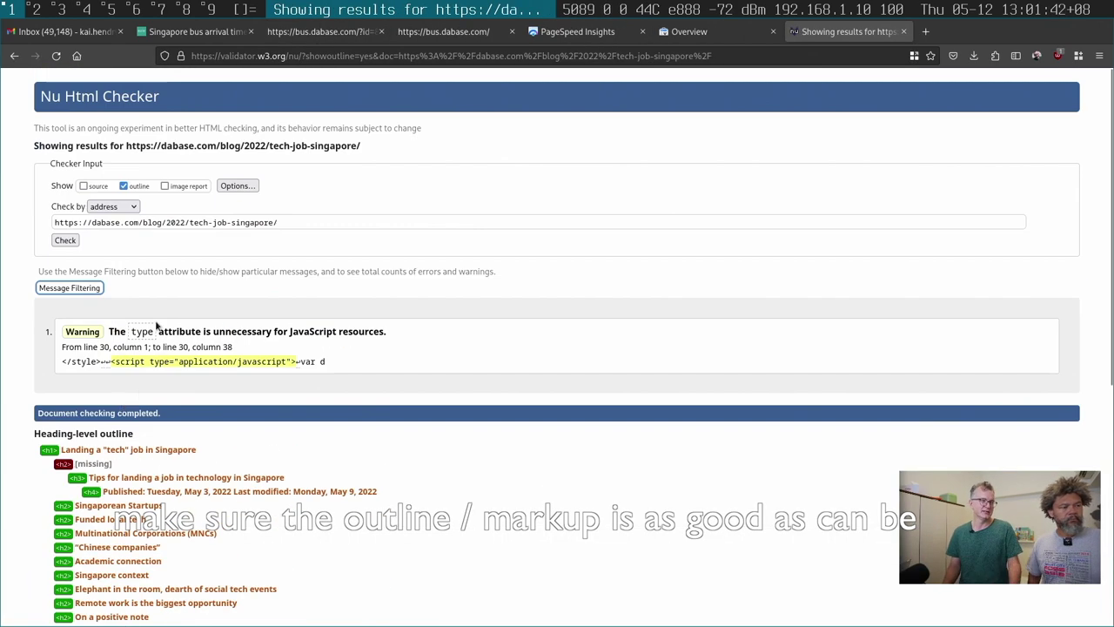
scroll(121, 407, down, 3)
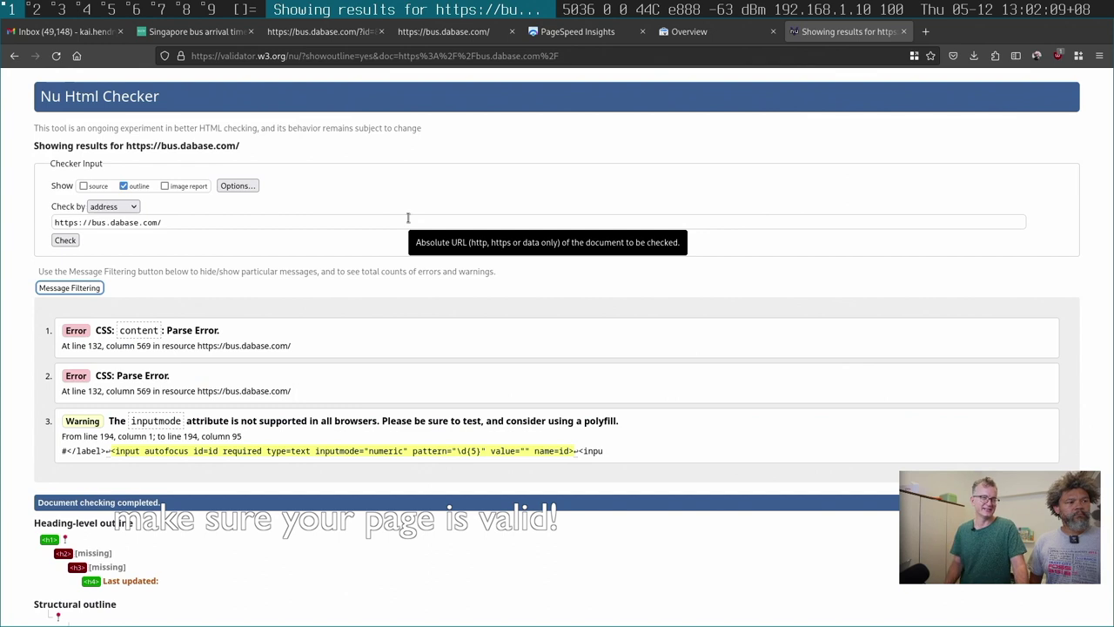
- Review the Core Web Vitals and mobile performance score in the PageSpeed Insights report for bus.dabase.com
click(562, 39)
scroll(408, 236, up, 3)
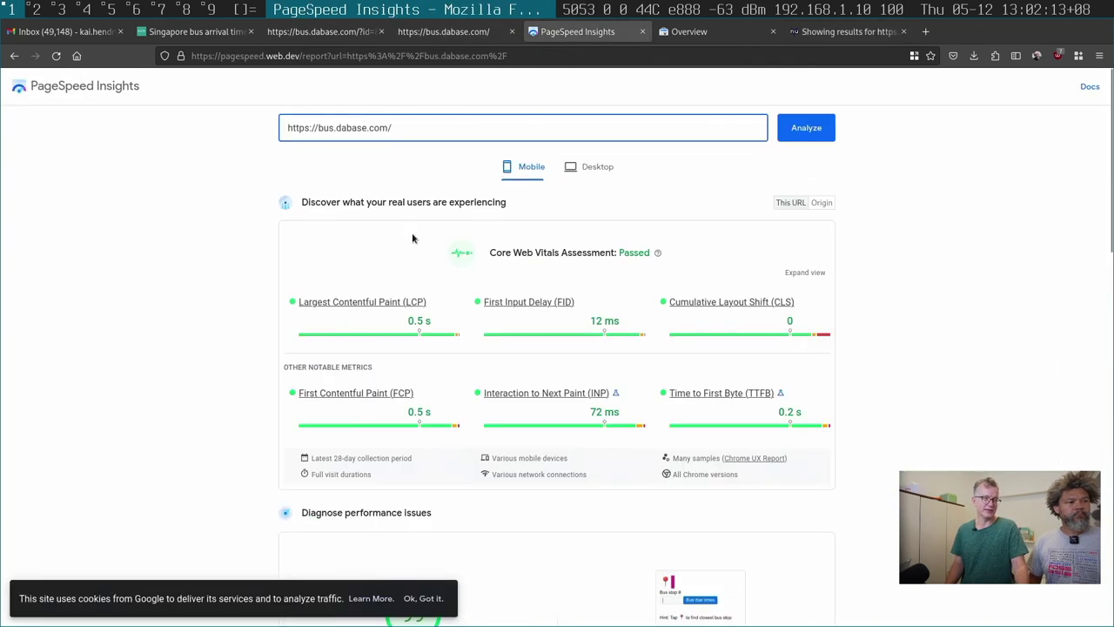
scroll(413, 238, down, 3)
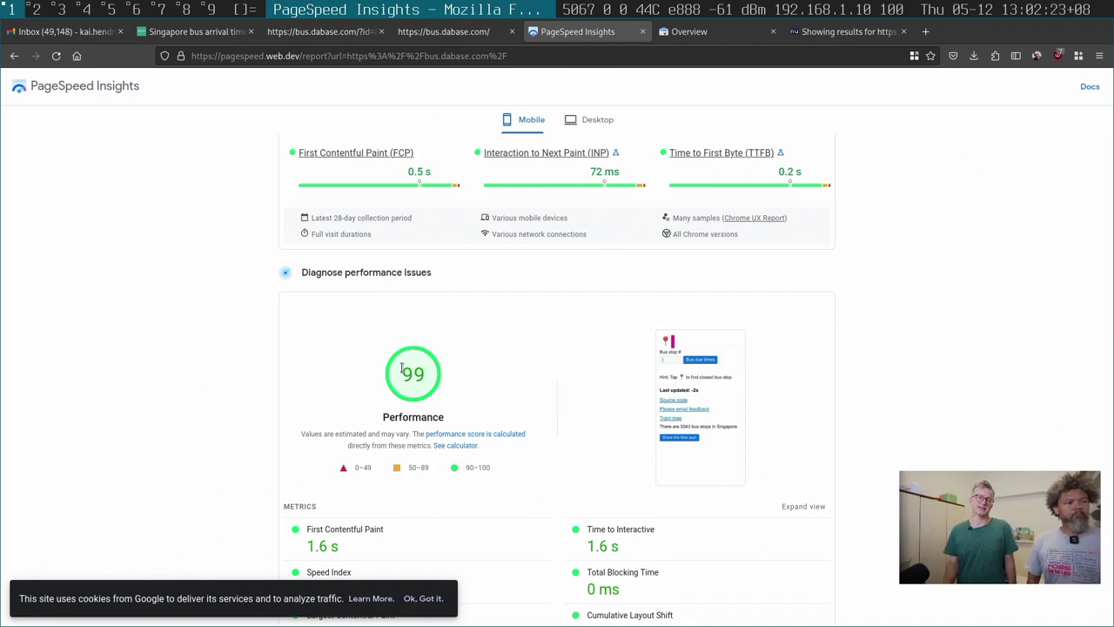
scroll(402, 369, up, 5)
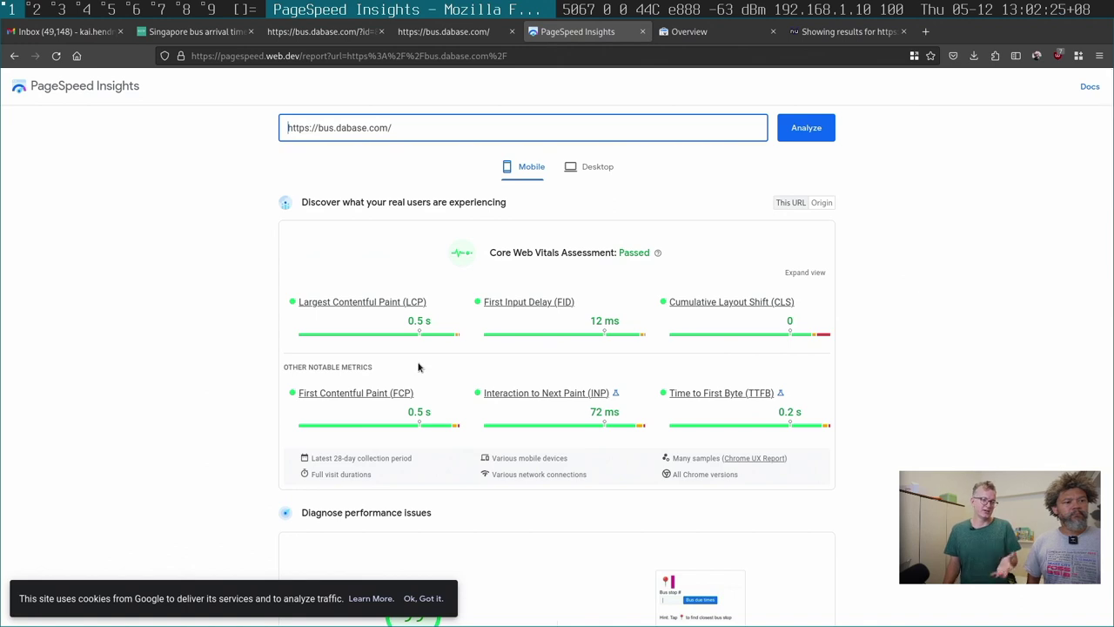
- Examine the report's opportunities and diagnostics, briefly checking the First Contentful Paint (3G) entry before returning to the performance score
scroll(478, 400, down, 15)
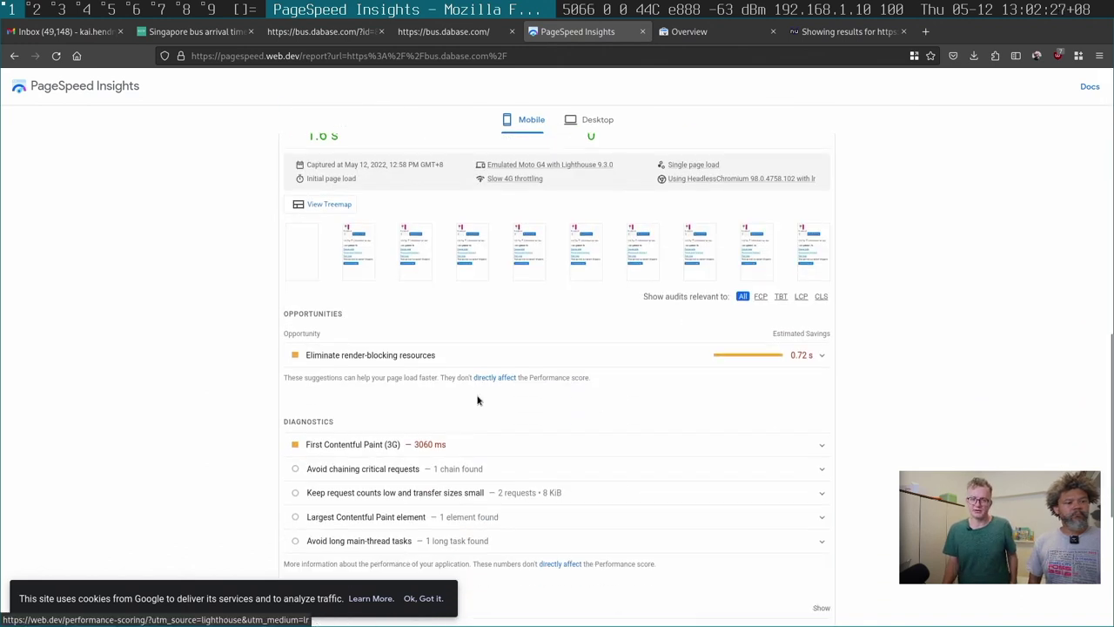
scroll(479, 400, down, 3)
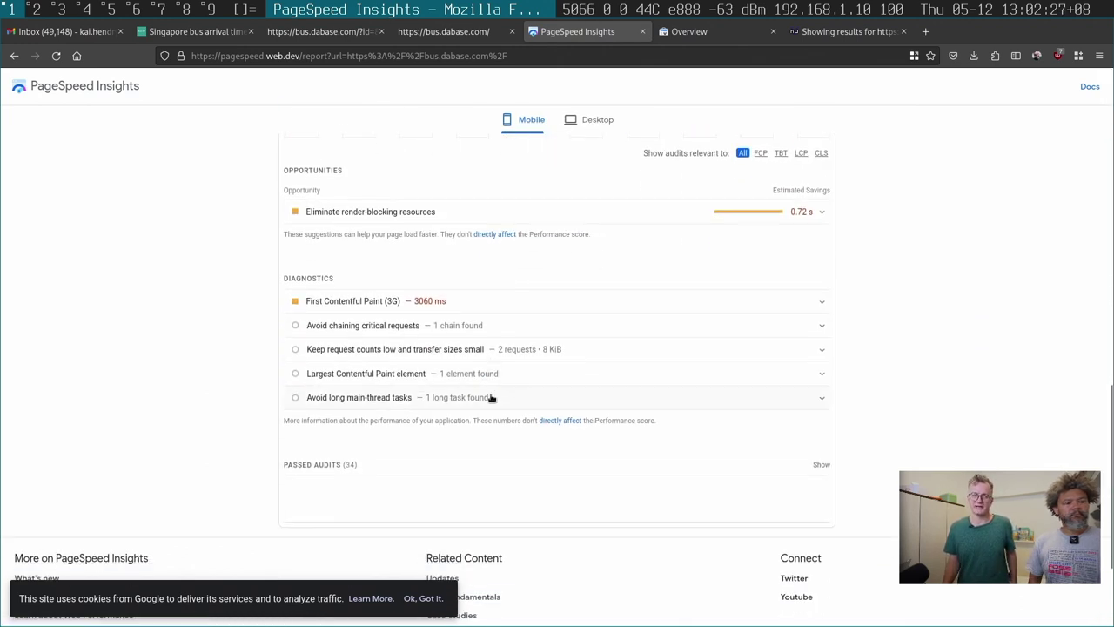
click(655, 302)
click(653, 303)
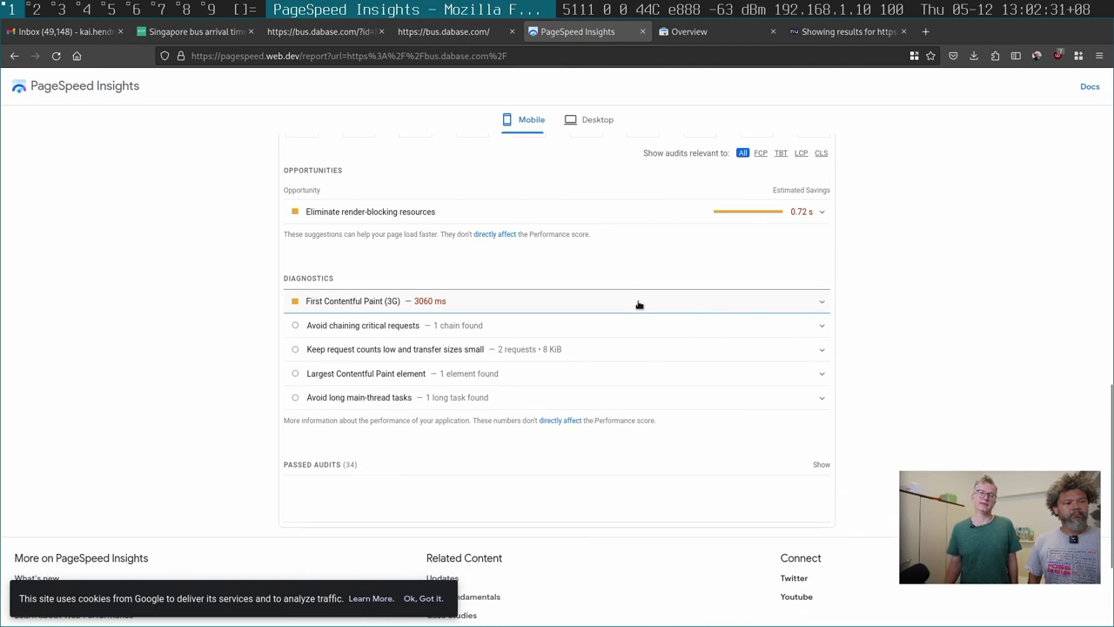
scroll(639, 304, up, 20)
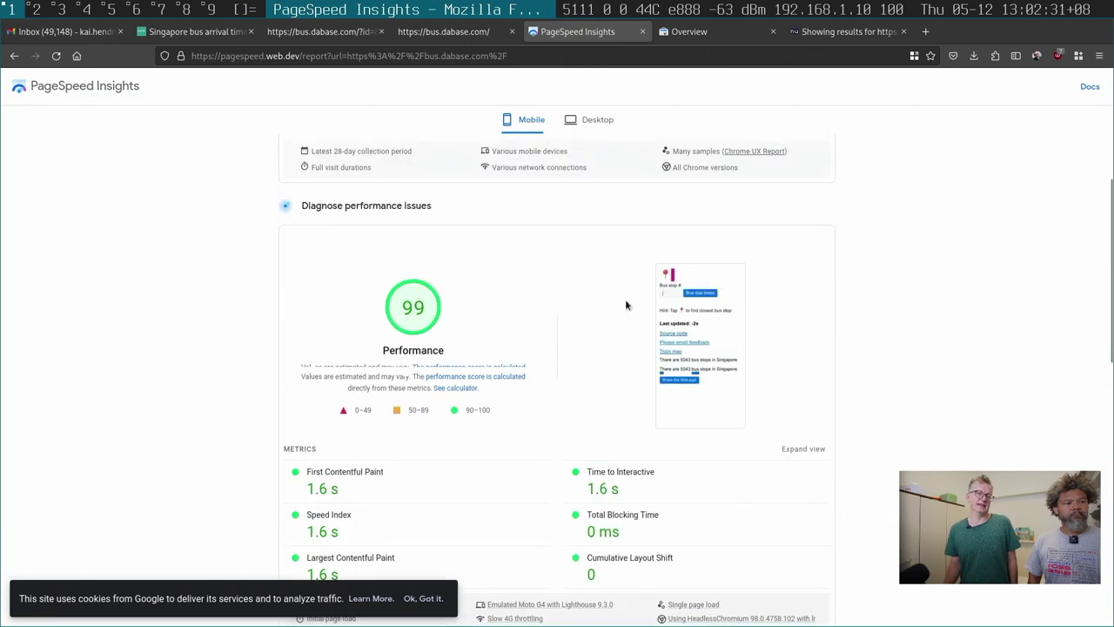
- Switch to Google Search Console and examine the top queries and the clicks and impressions chart for bus.dabase.com
click(688, 33)
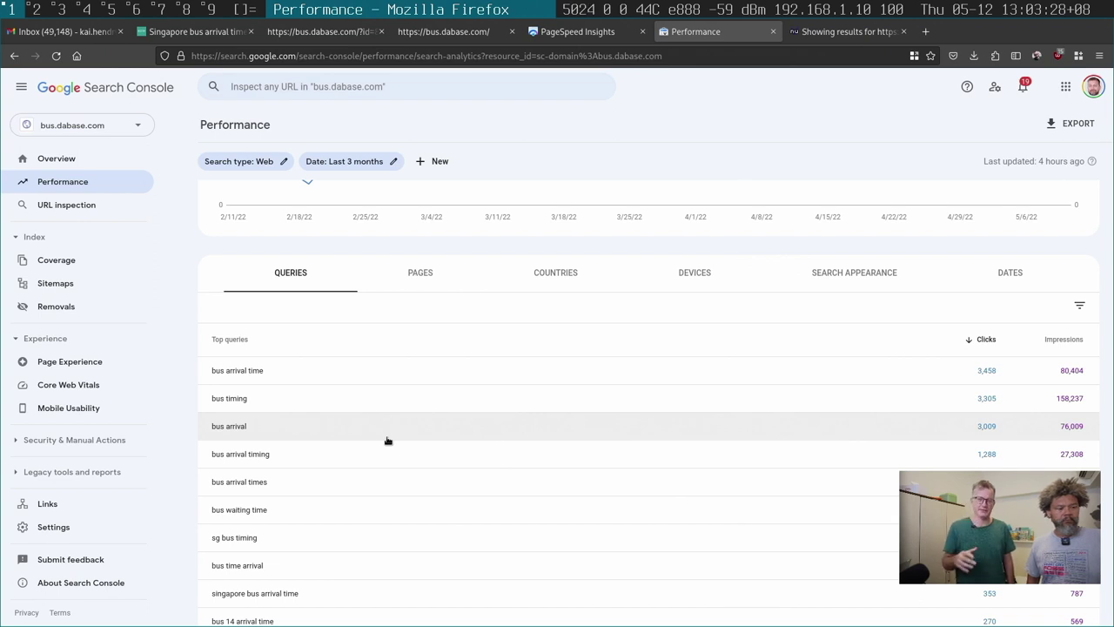
scroll(388, 441, up, 2)
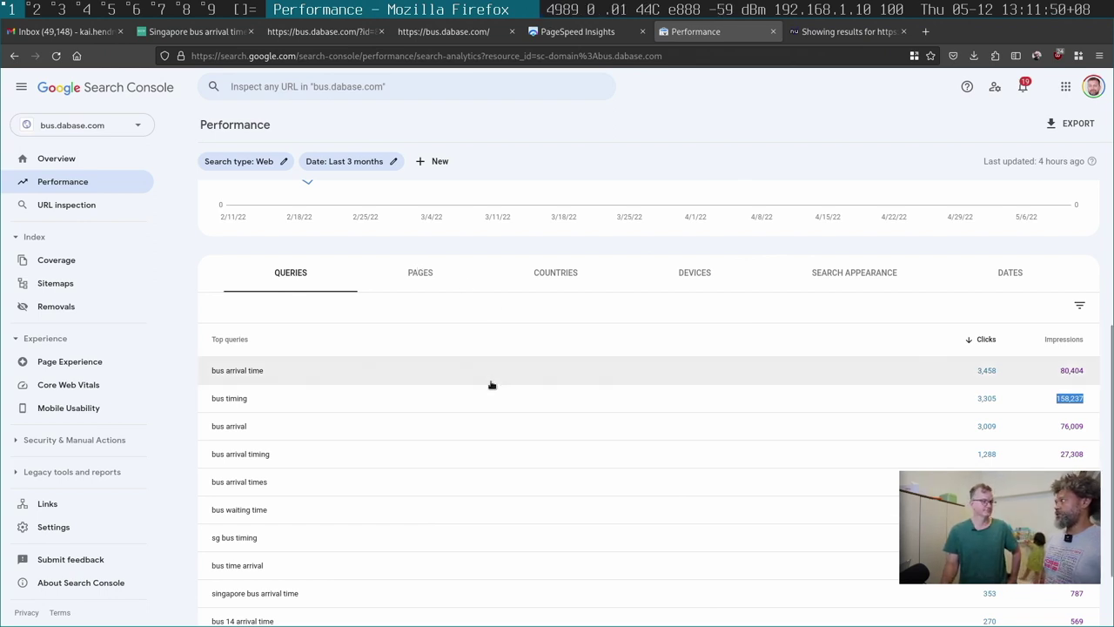
scroll(488, 410, up, 3)
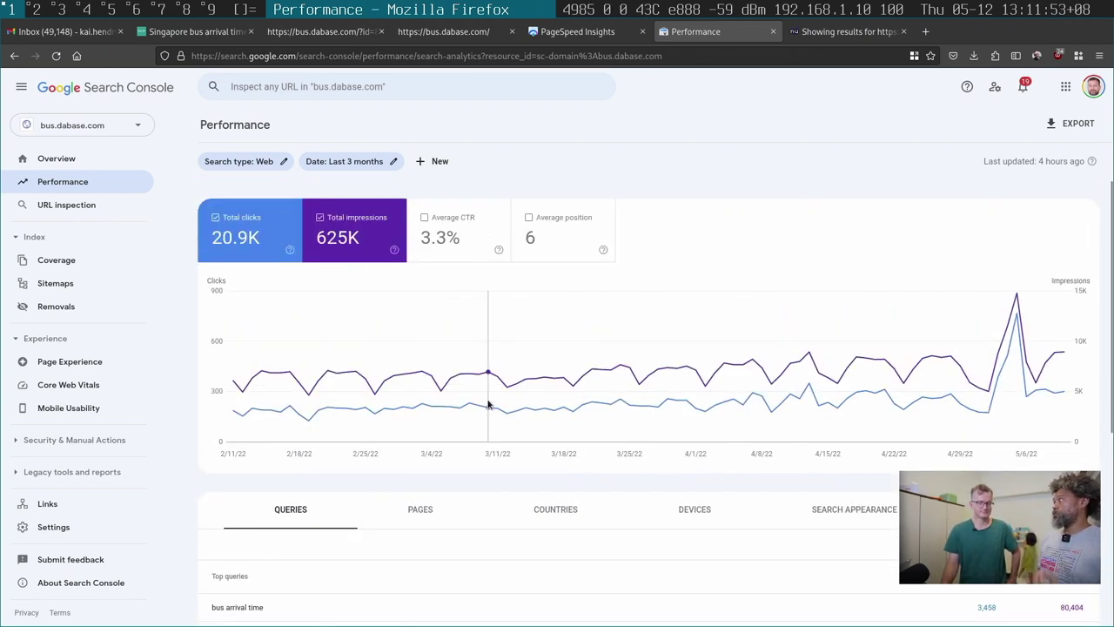
mouse_move(489, 403)
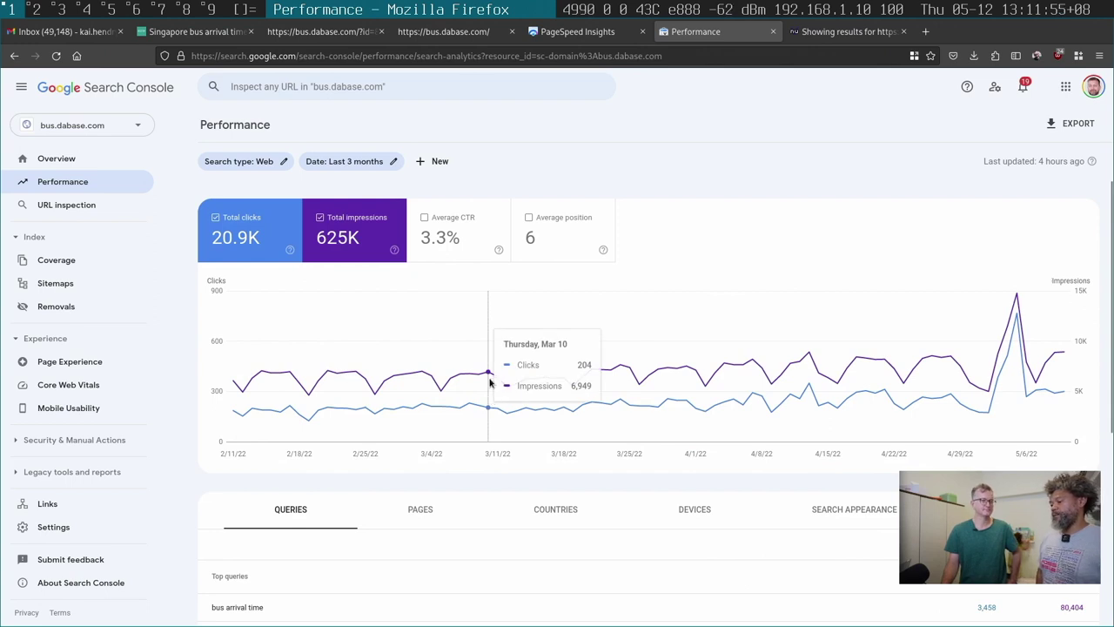
- Break the search performance data down by pages and review the top pages
scroll(489, 383, down, 2)
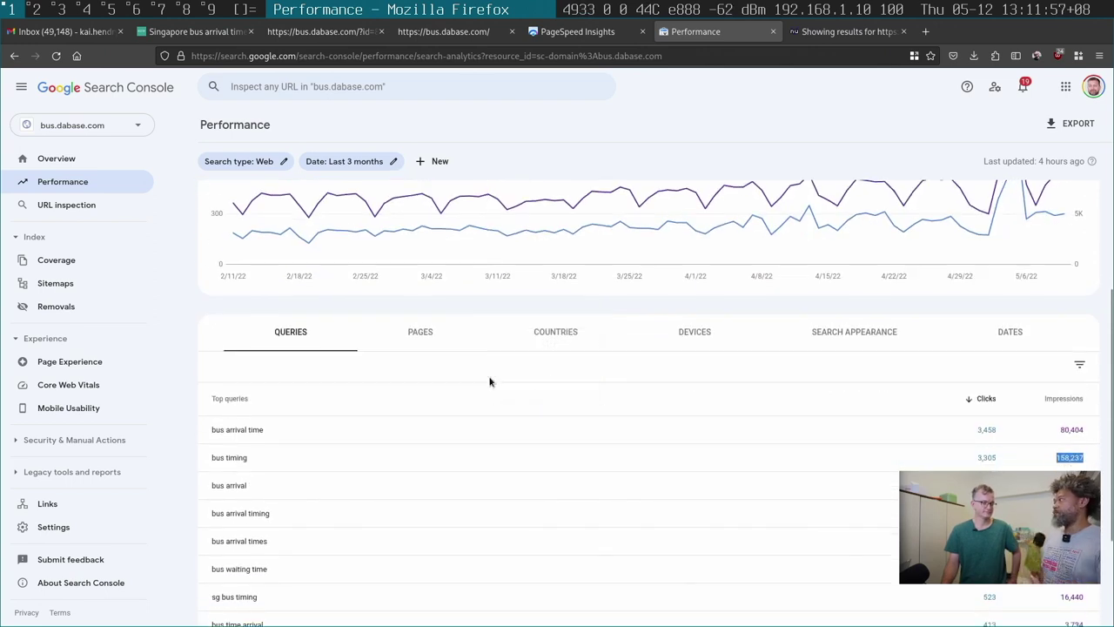
click(437, 335)
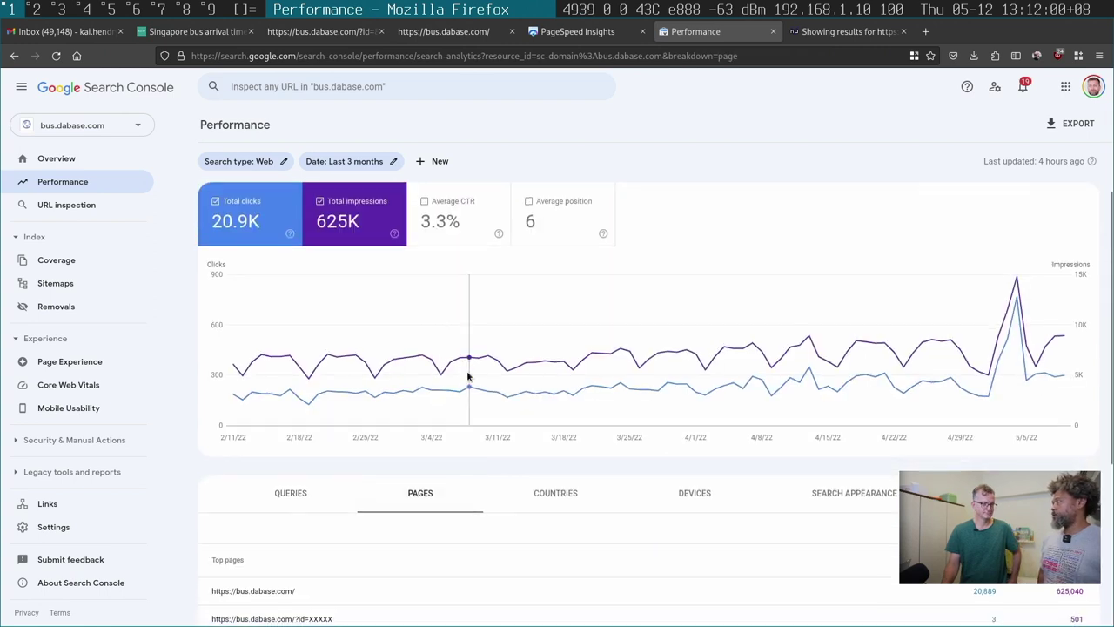
scroll(469, 374, down, 3)
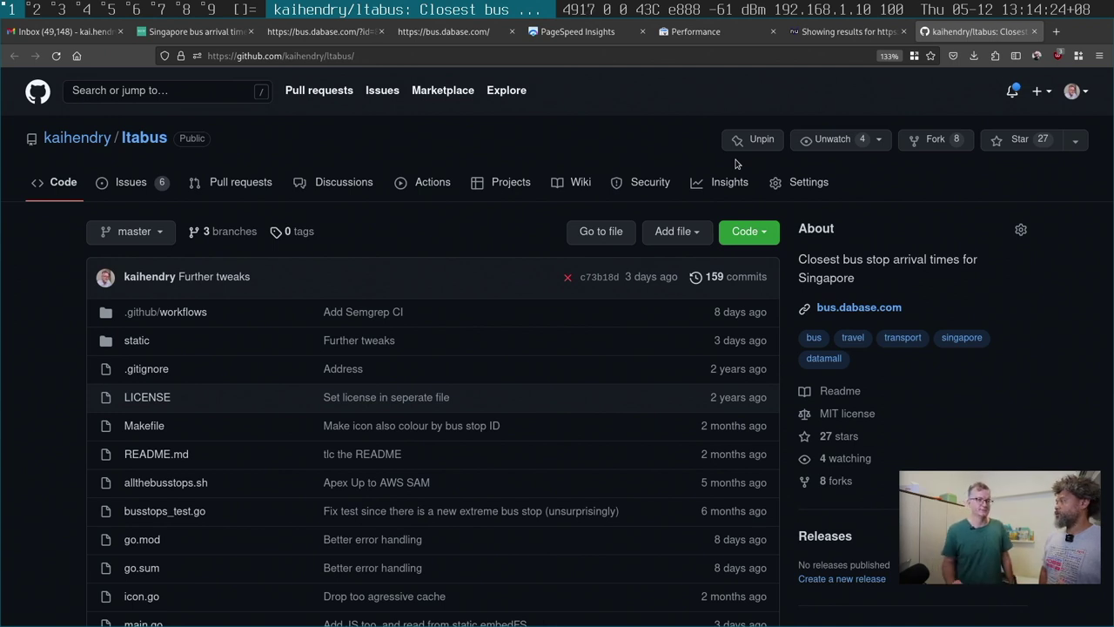
- Return to the Search Console performance report and toggle the Average position metric on and off to compare it on the chart
click(712, 31)
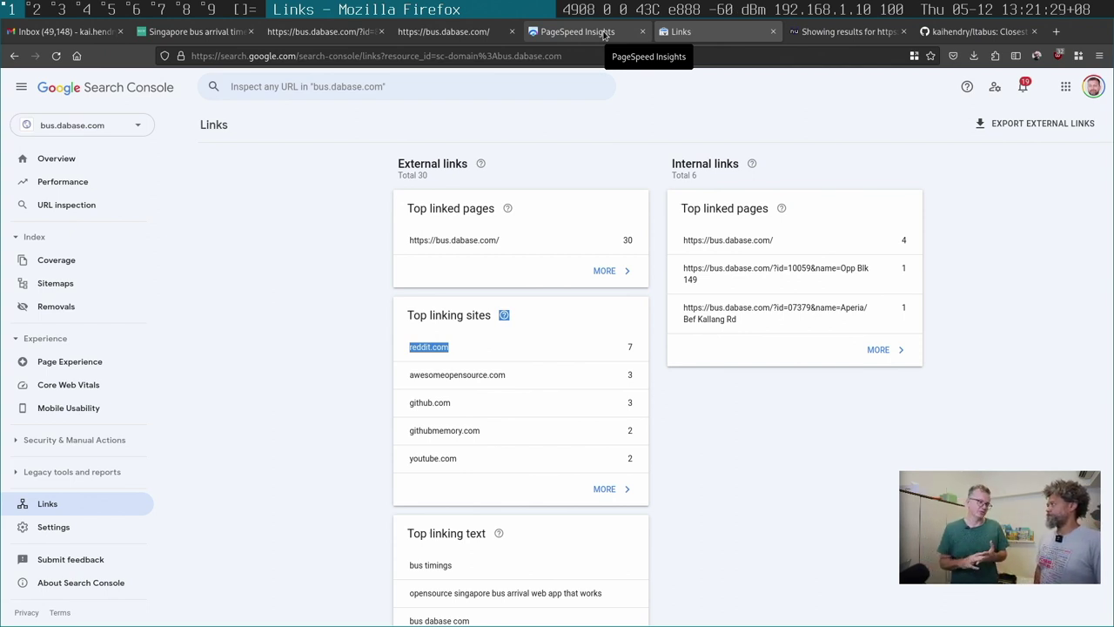
click(67, 187)
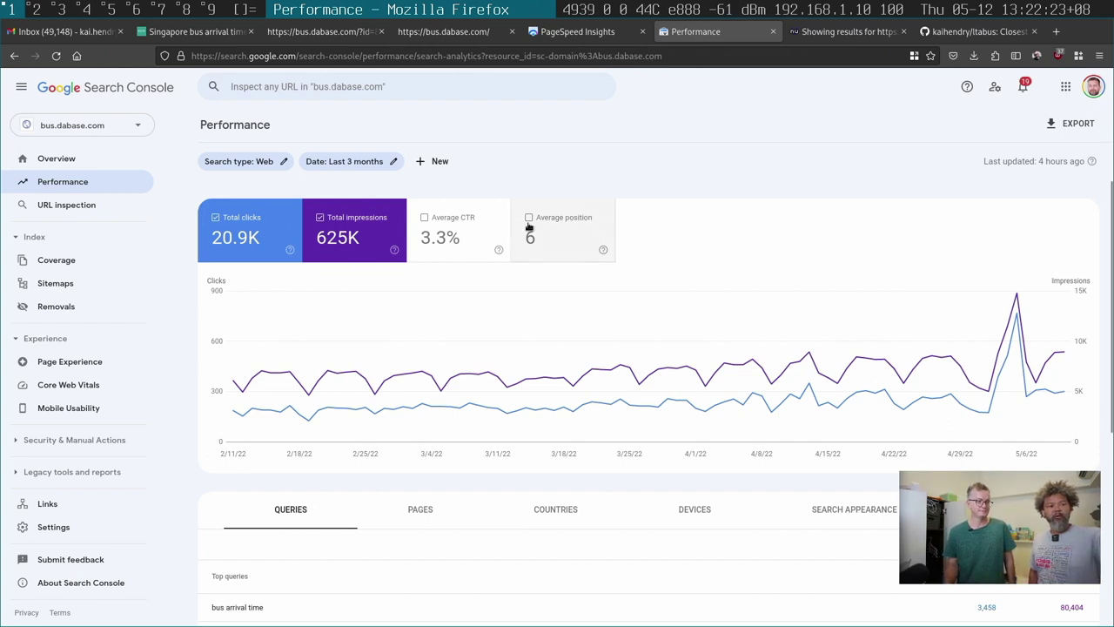
click(528, 224)
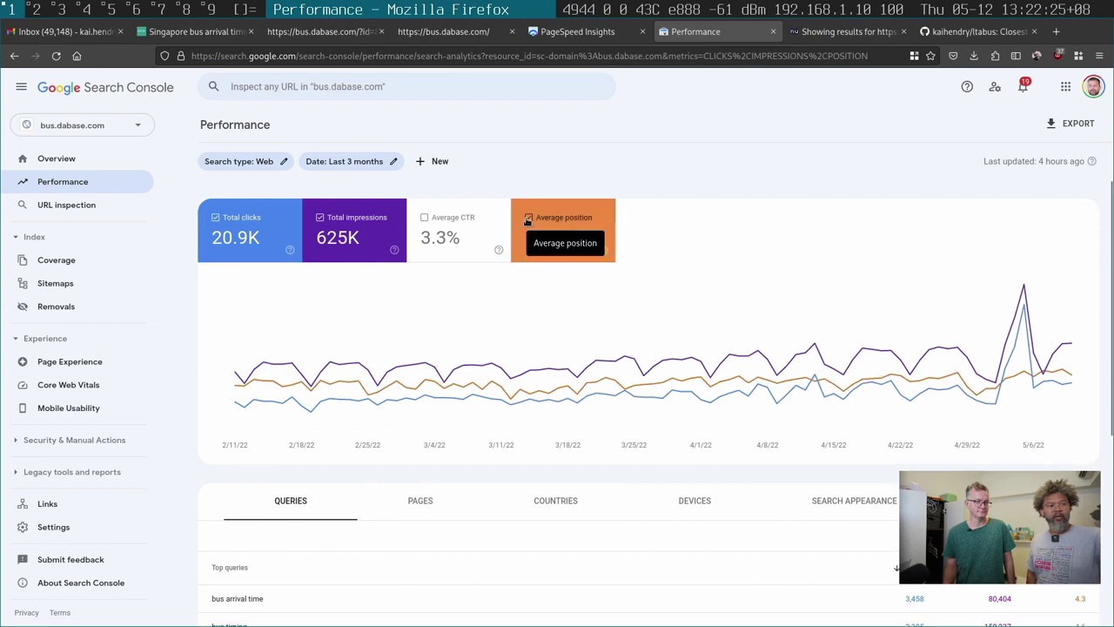
click(528, 222)
click(527, 221)
click(527, 222)
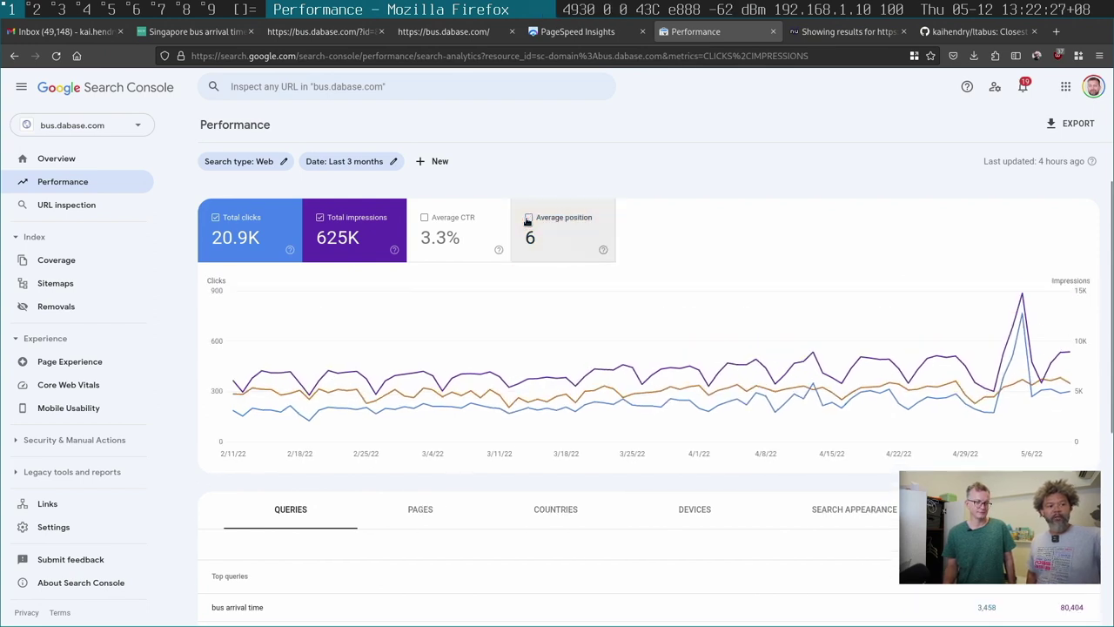
click(527, 222)
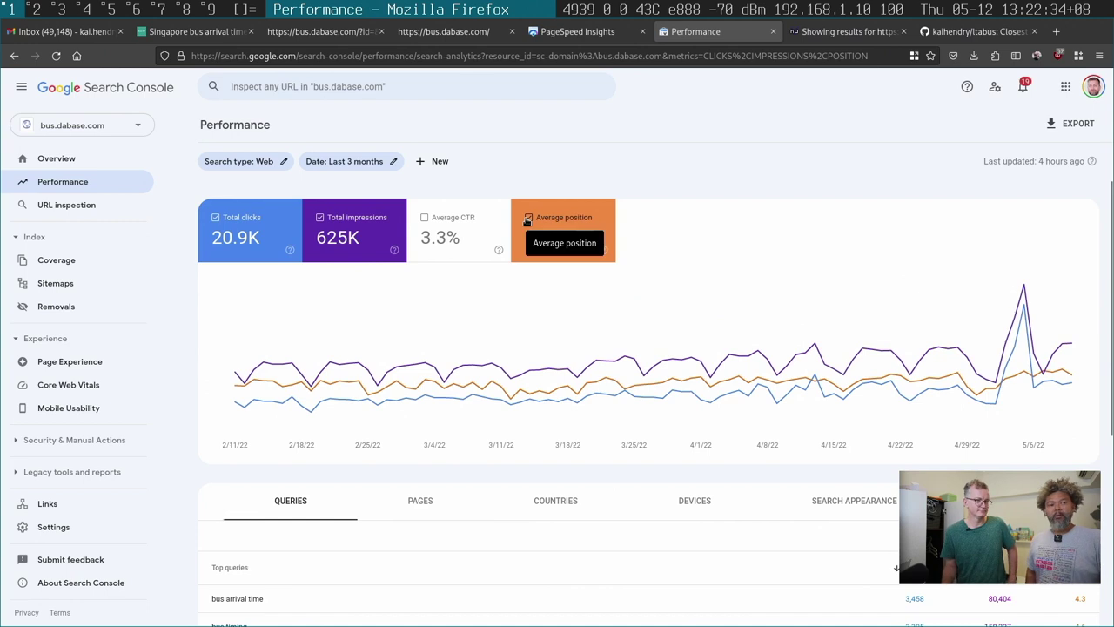
click(527, 219)
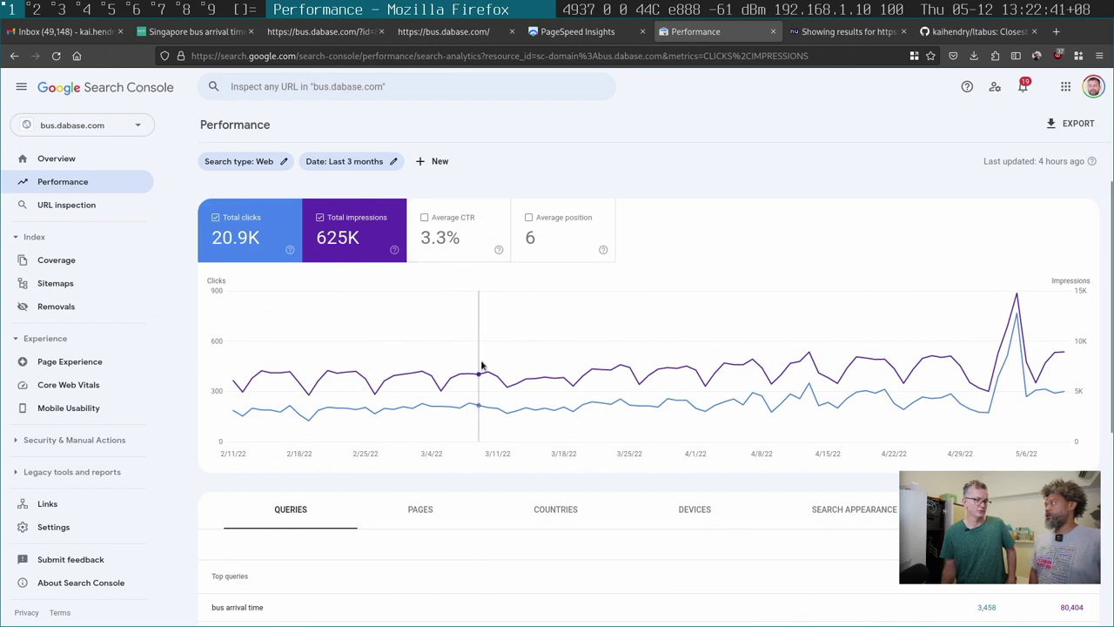
- Set the performance report's date range to the last 6 months
mouse_move(481, 366)
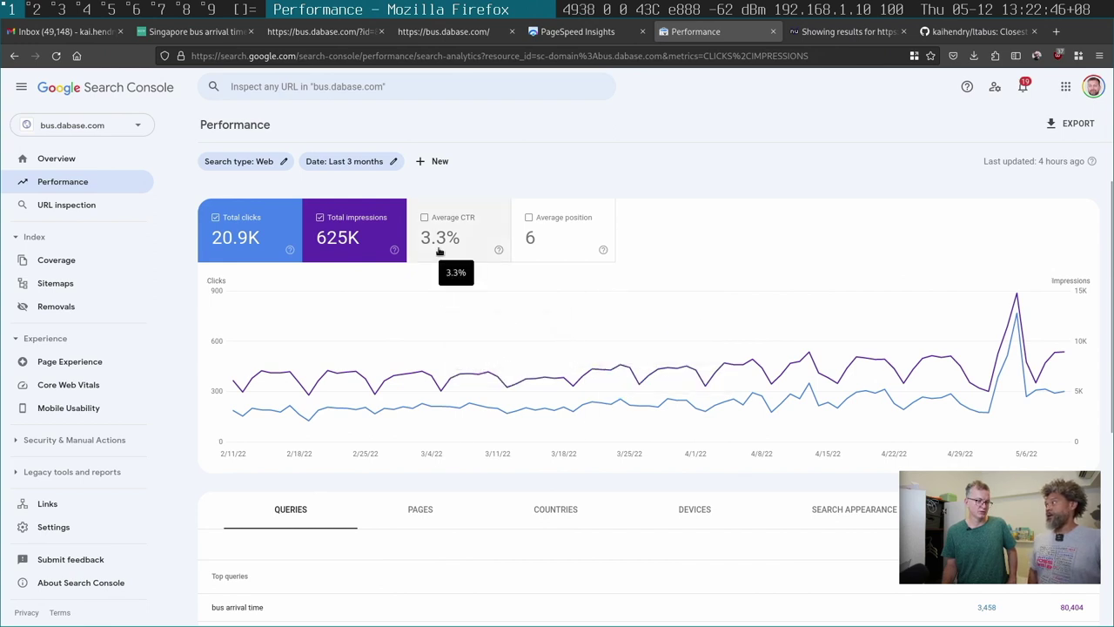
mouse_move(505, 340)
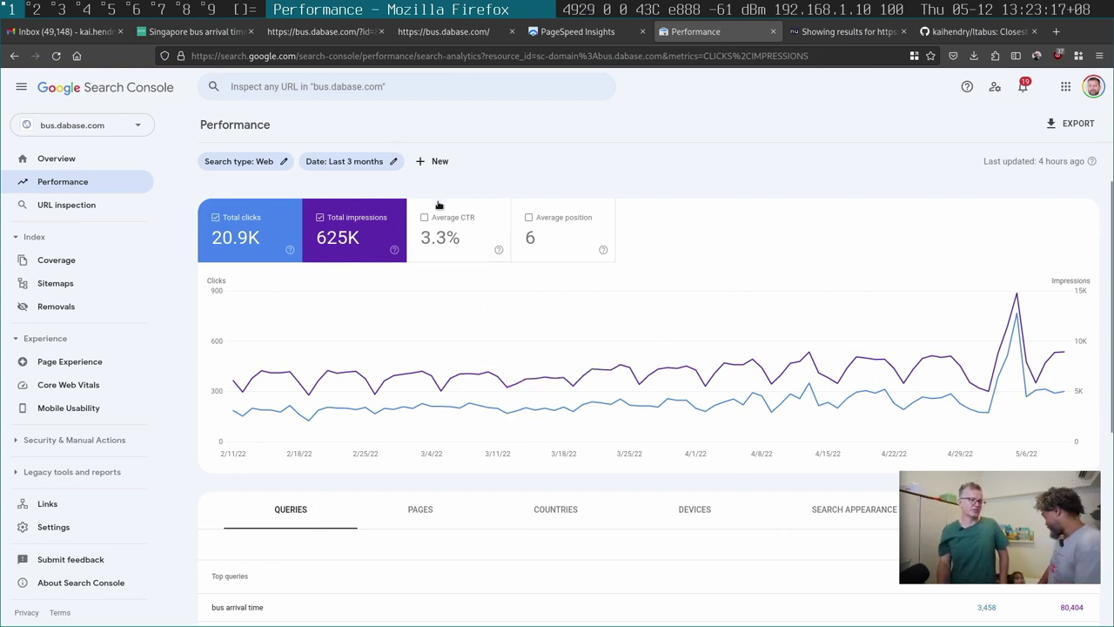
mouse_move(499, 251)
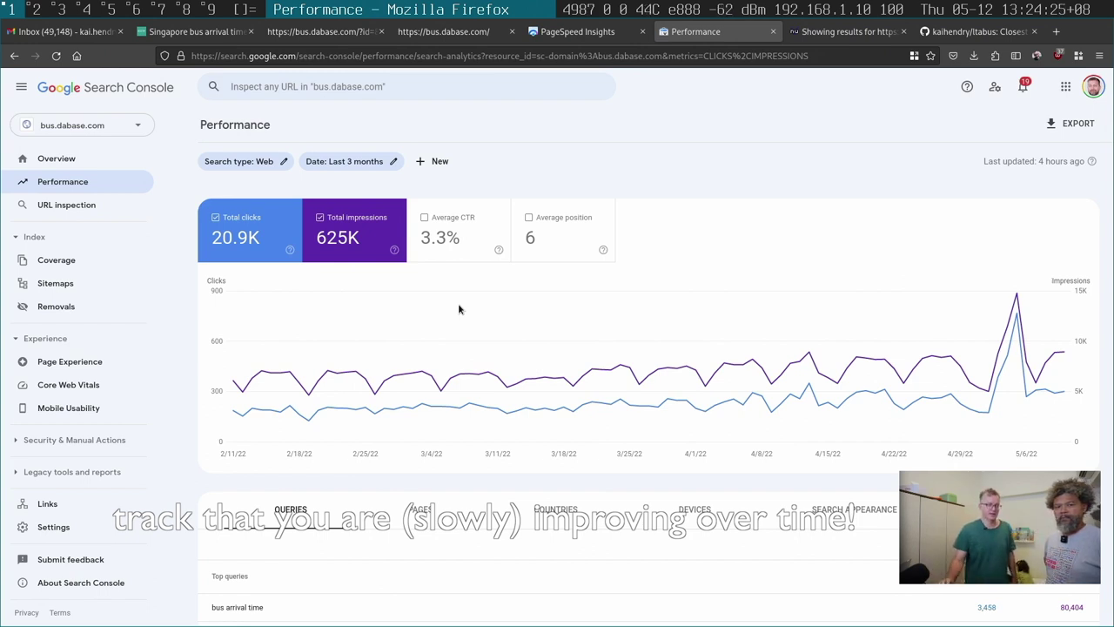
click(391, 162)
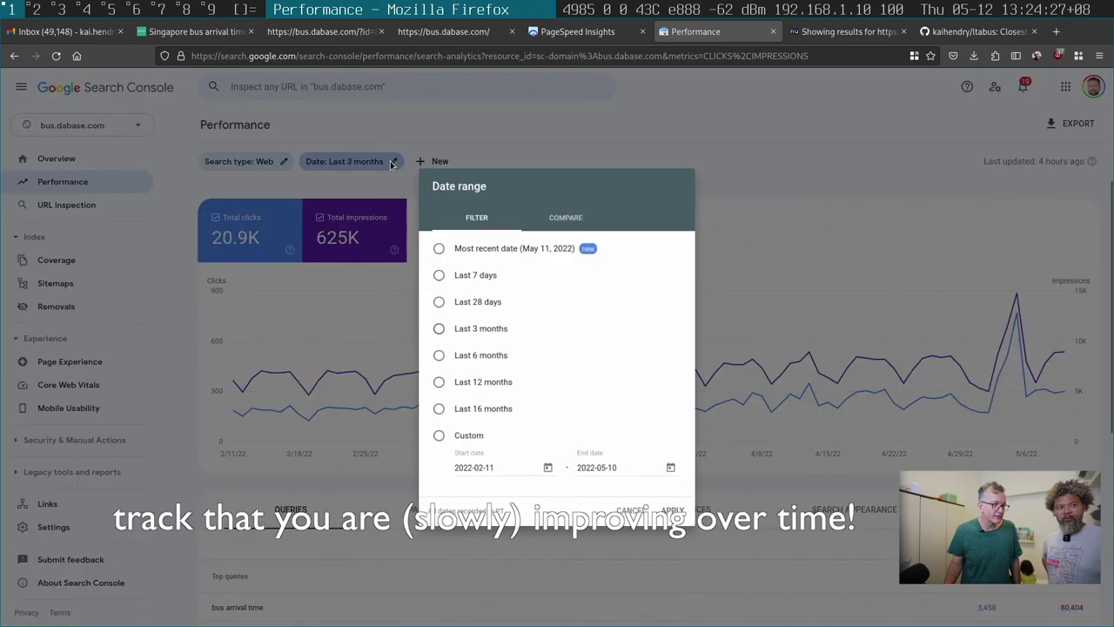
click(435, 355)
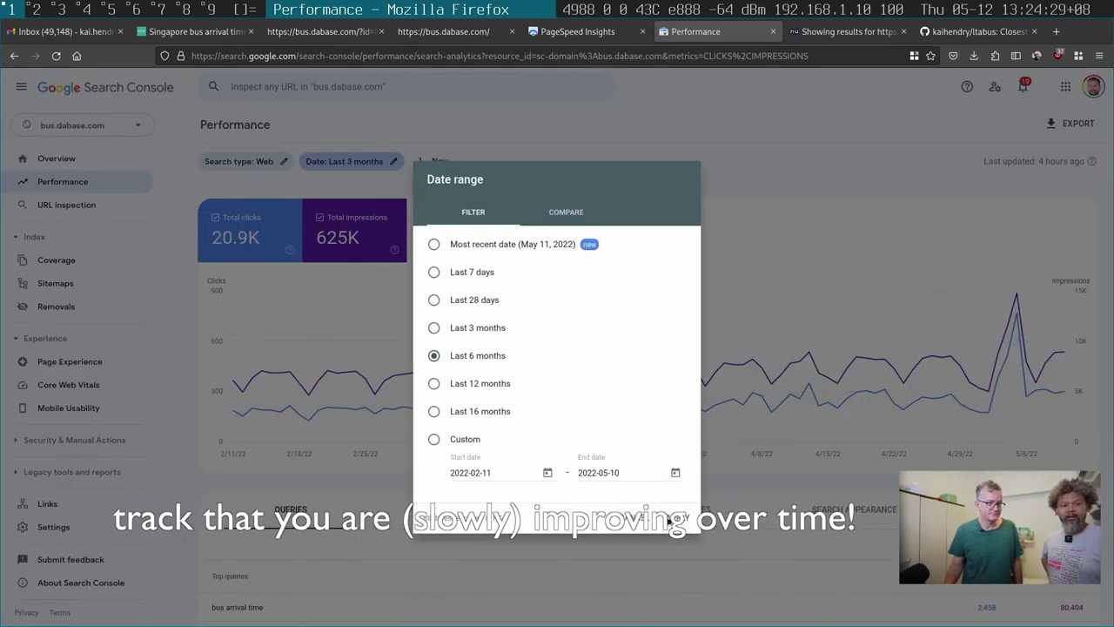
click(671, 519)
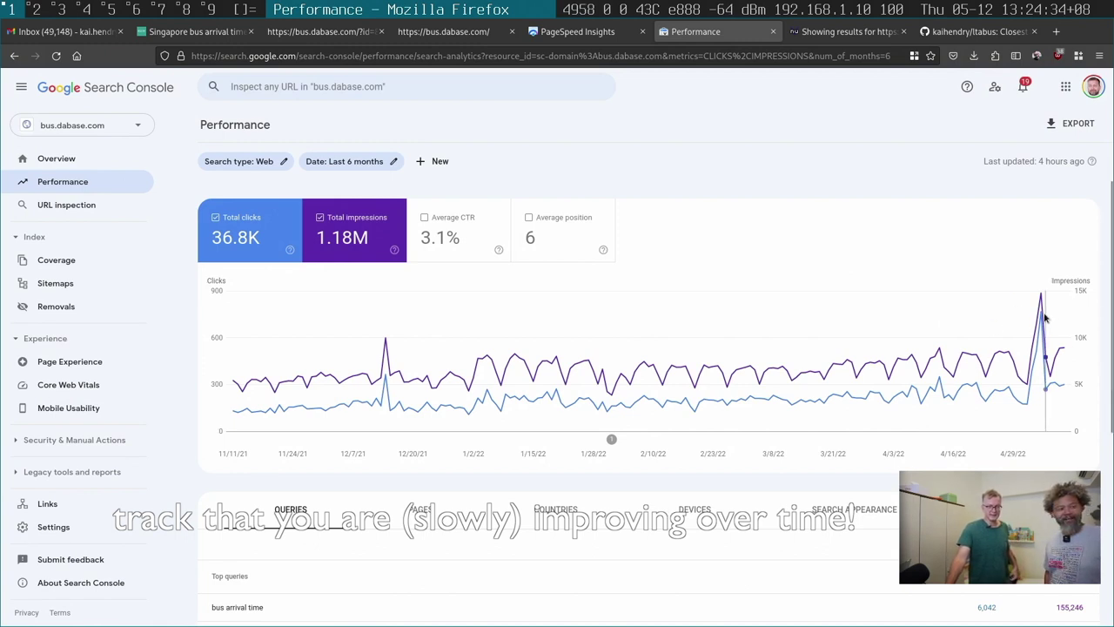
- Show only Average CTR on the performance chart, hiding Total impressions and Total clicks
mouse_move(1040, 318)
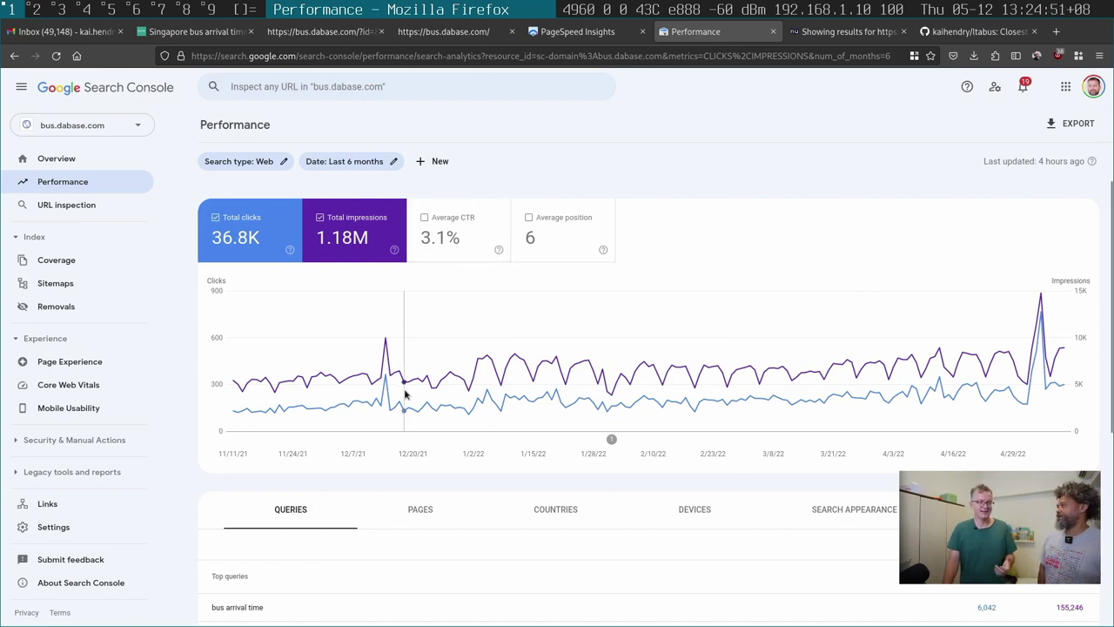
mouse_move(405, 394)
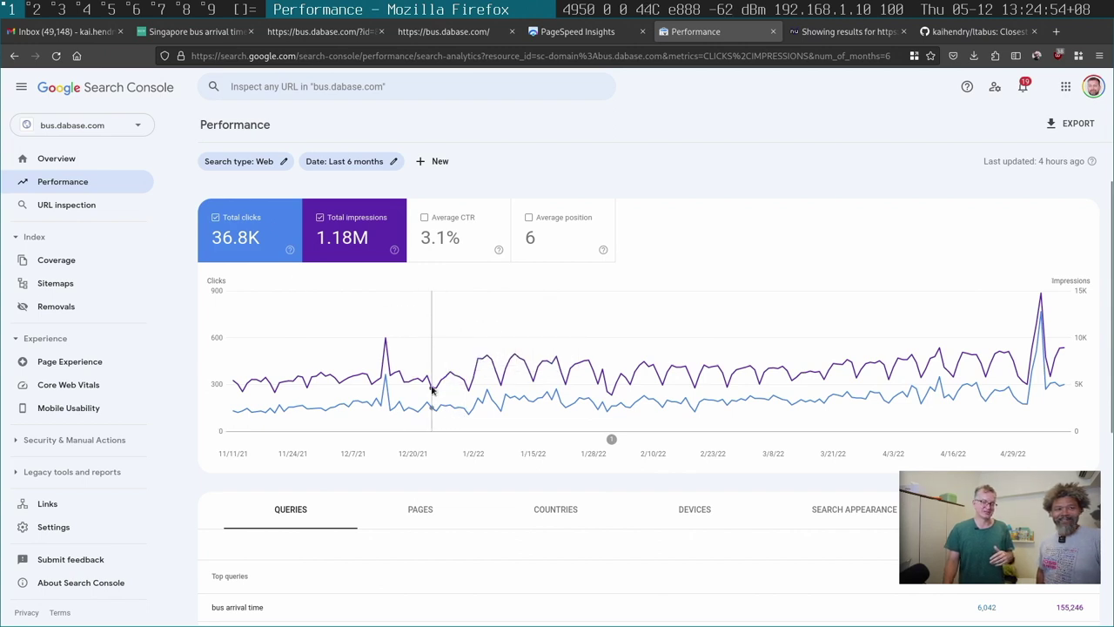
click(381, 255)
click(429, 239)
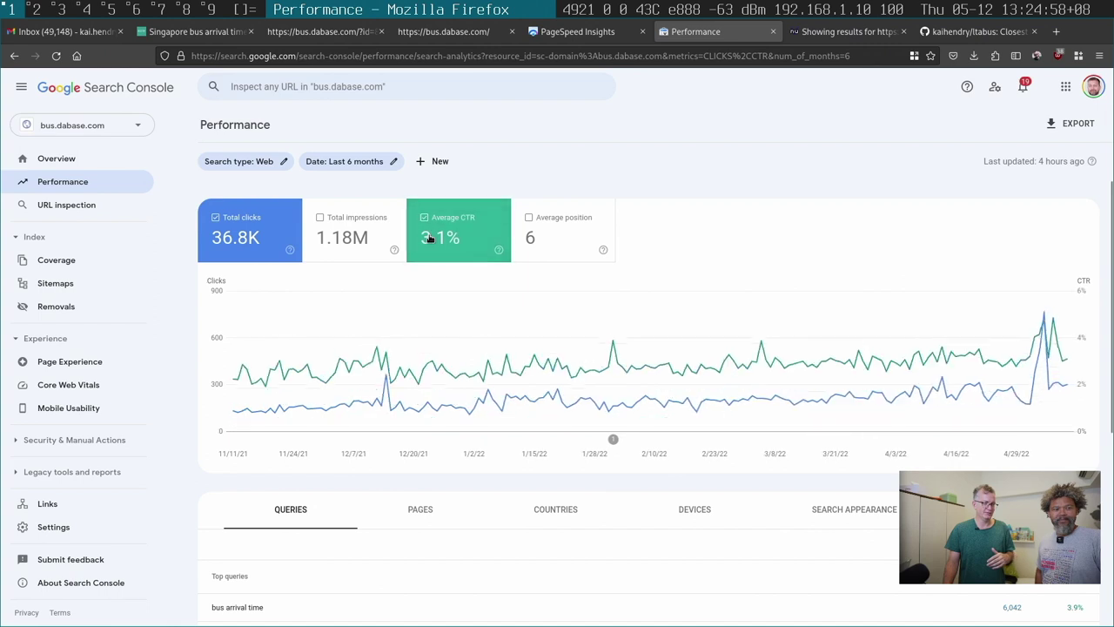
click(217, 219)
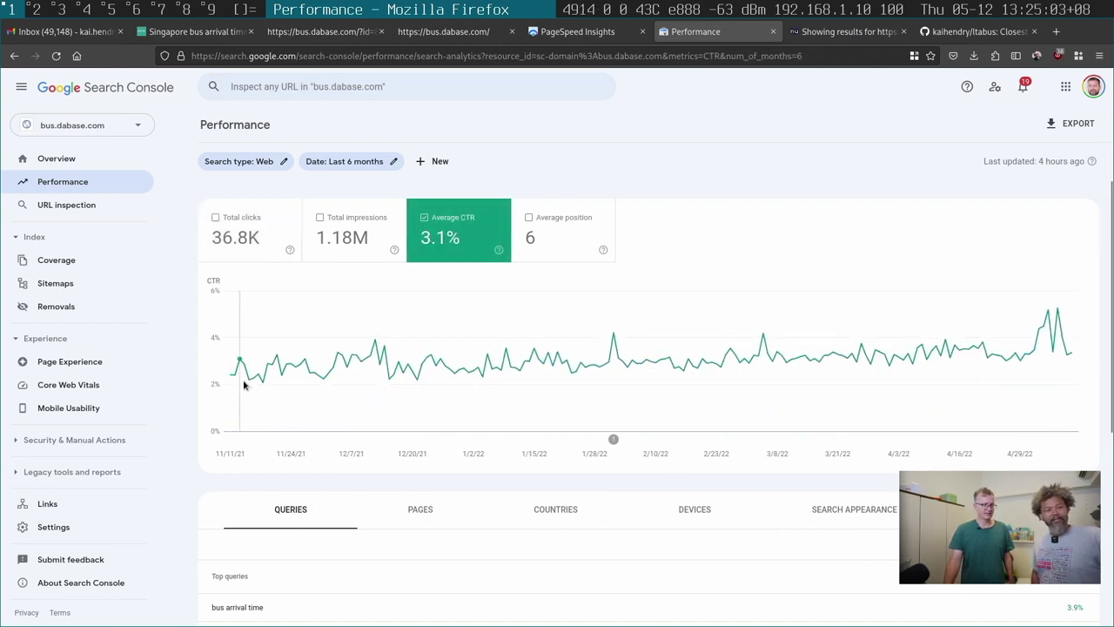
- Add Total clicks to the chart alongside Average CTR
mouse_move(266, 389)
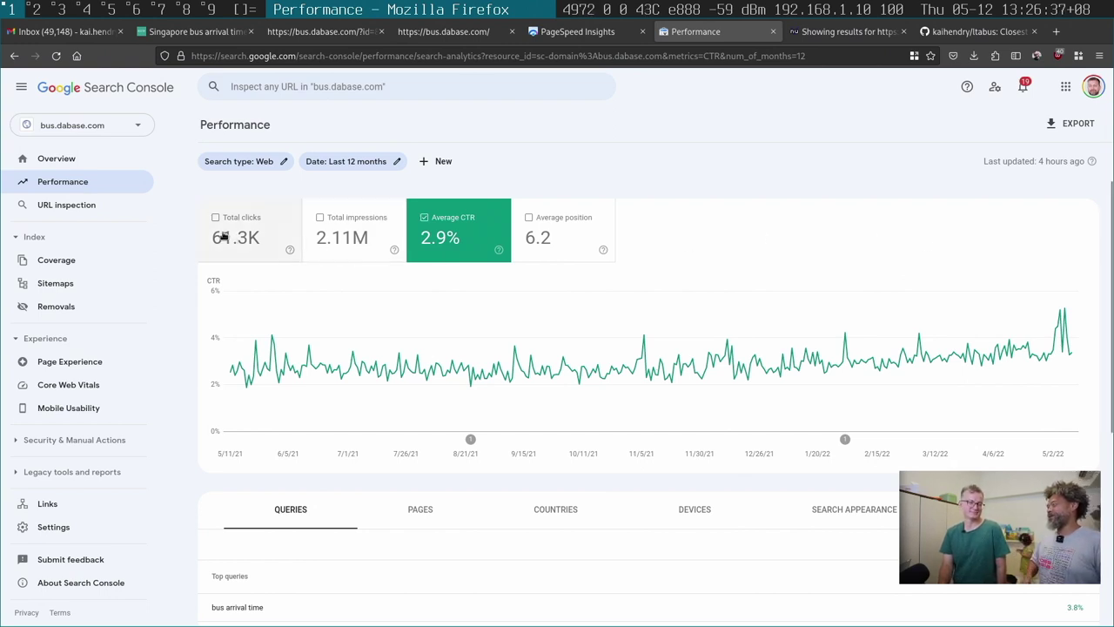
click(248, 218)
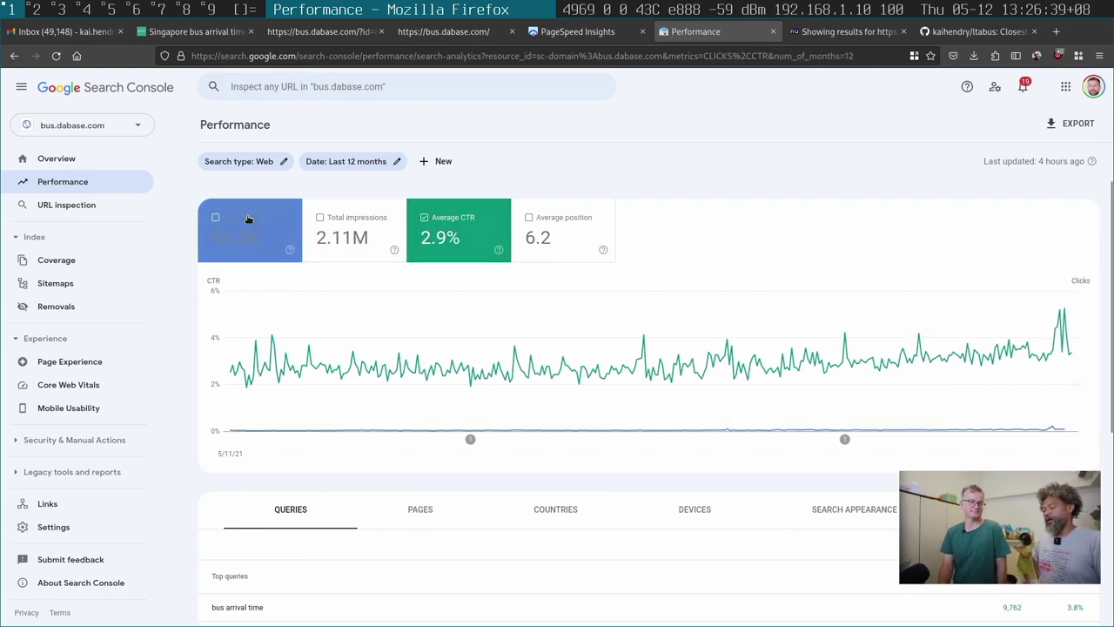